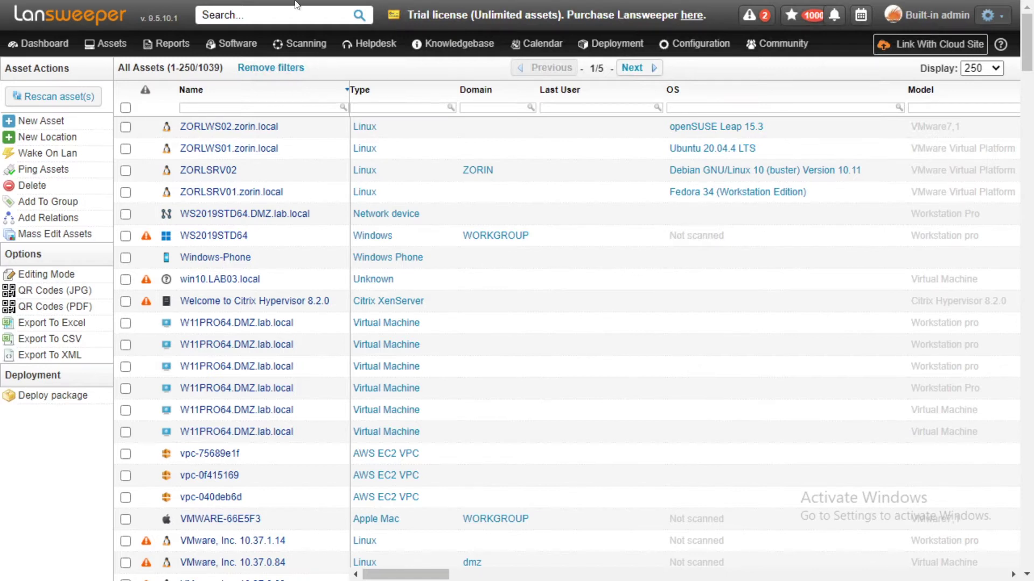
- Find the cloud-only Azure AD user by search and review their Address, Phones and Organization tabs
click(274, 15)
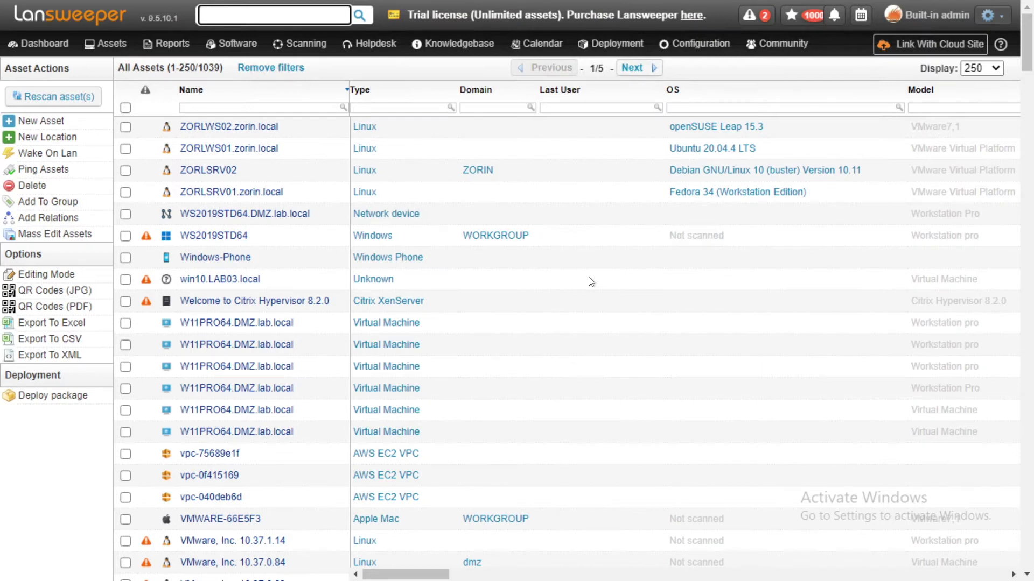
text(melissa)
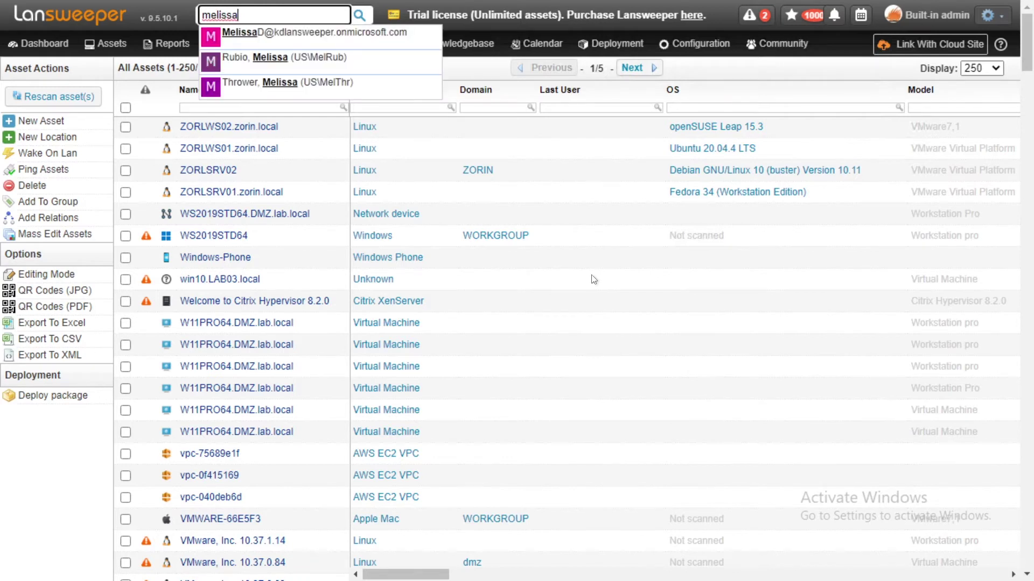
click(315, 32)
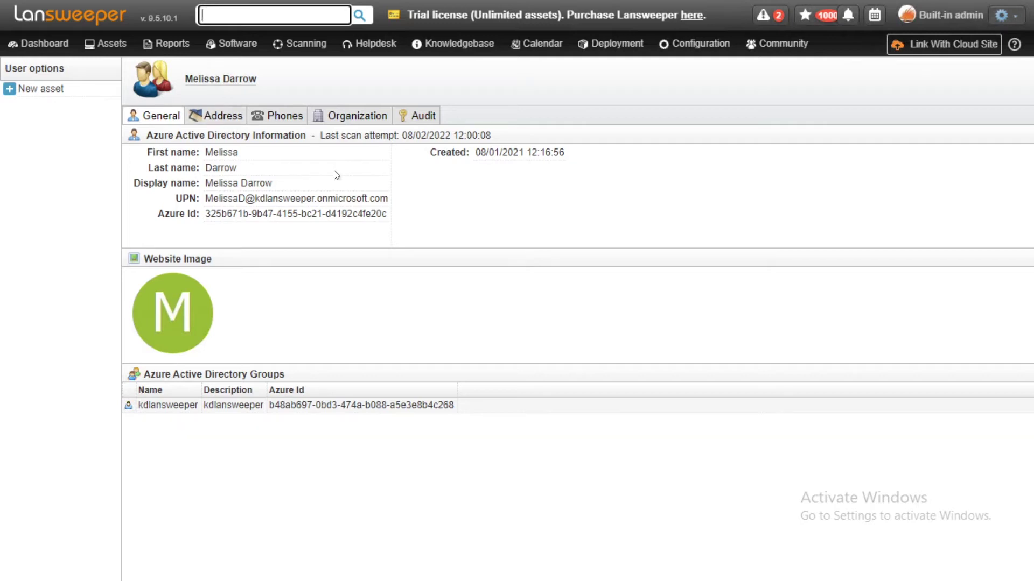
click(219, 118)
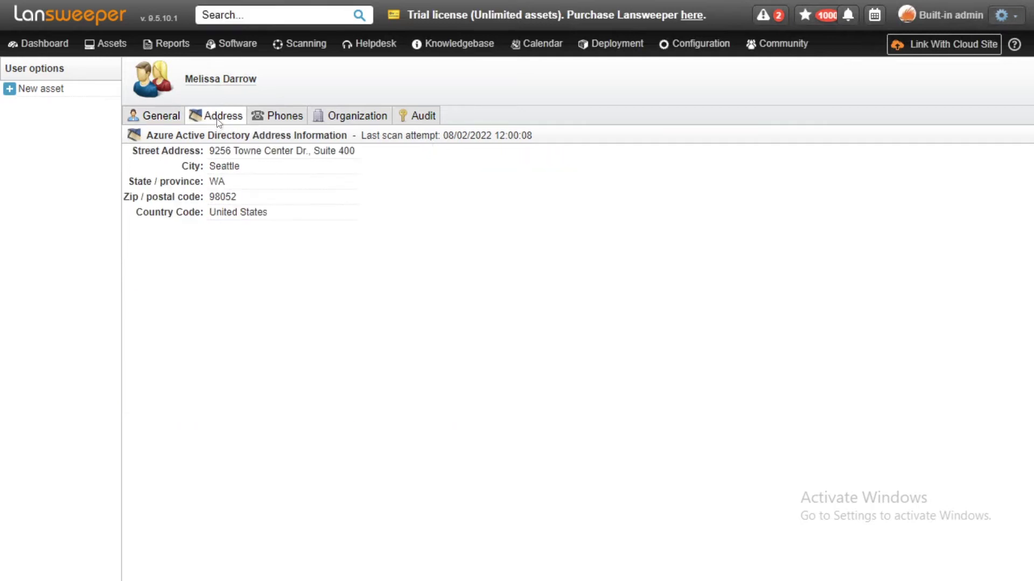
click(279, 118)
click(340, 121)
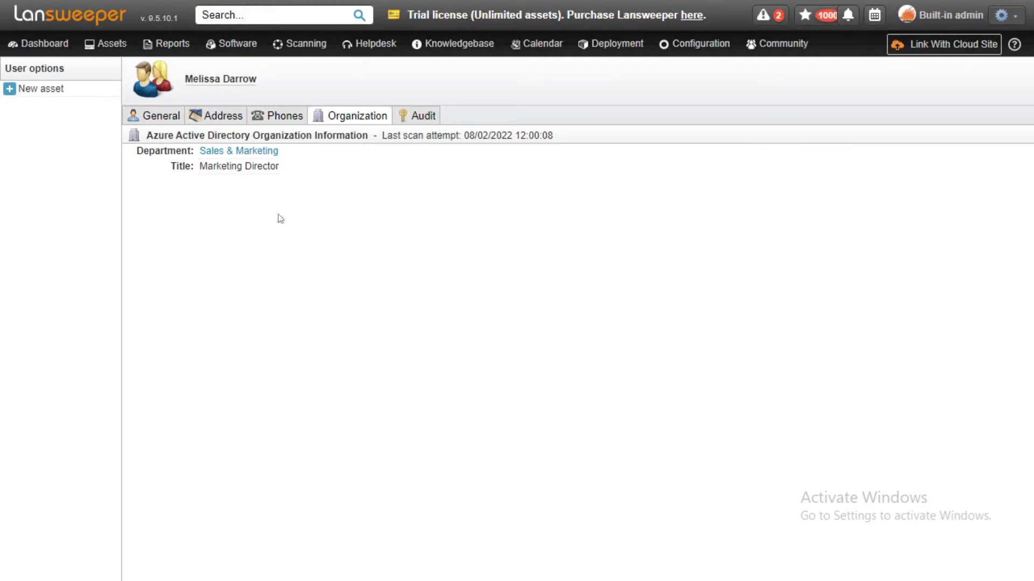
click(292, 122)
click(220, 121)
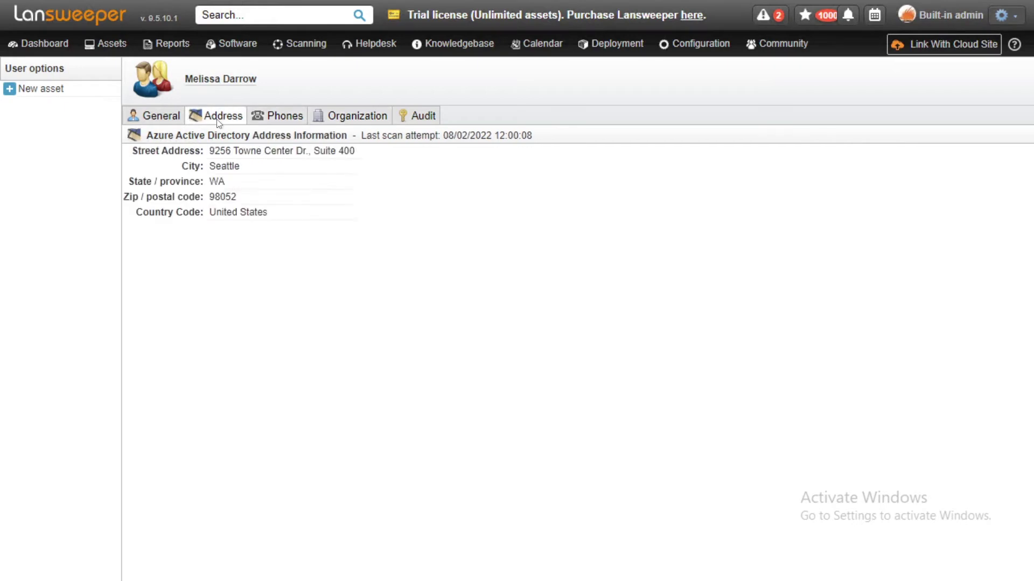
click(335, 123)
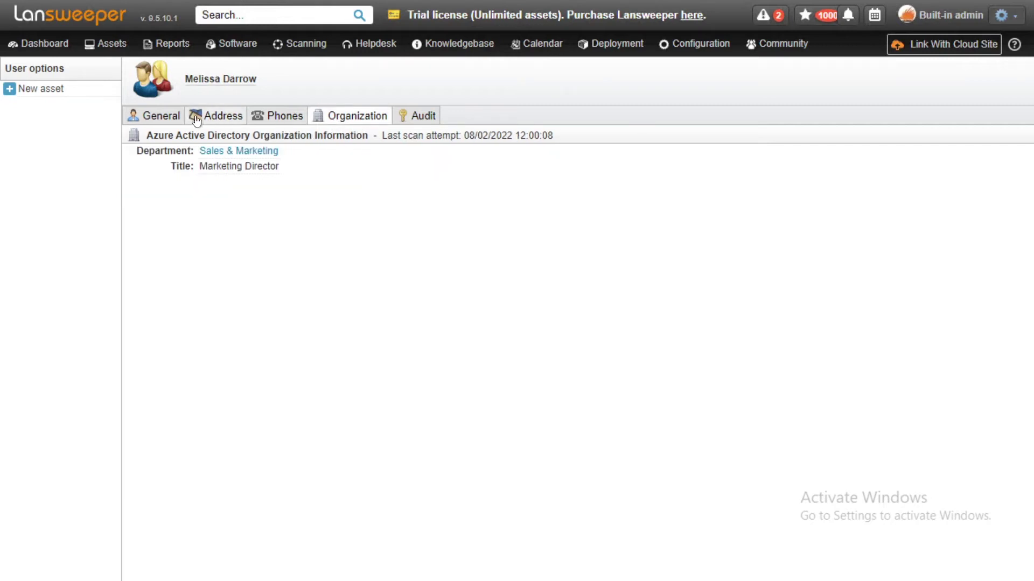
click(157, 124)
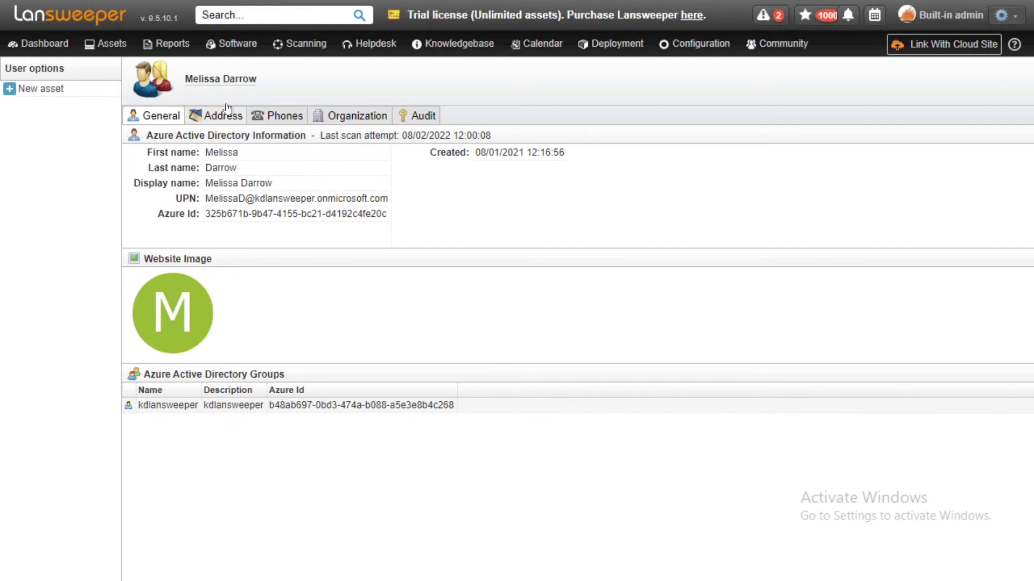
- Open the hybrid user's page and review its on-premises Address, Phones, Organization, Audit and extension attributes
click(275, 14)
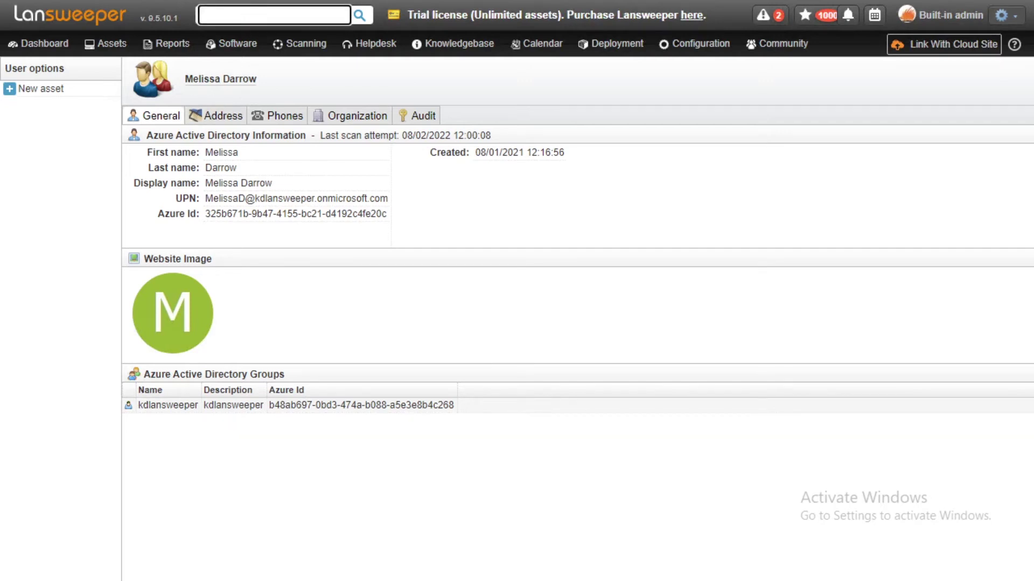
text(nestor)
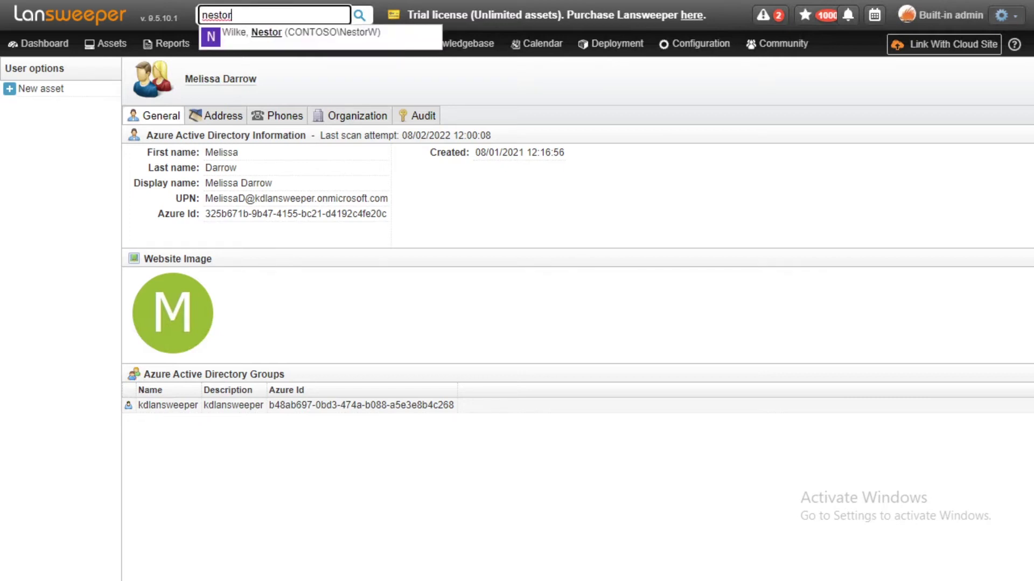
click(287, 32)
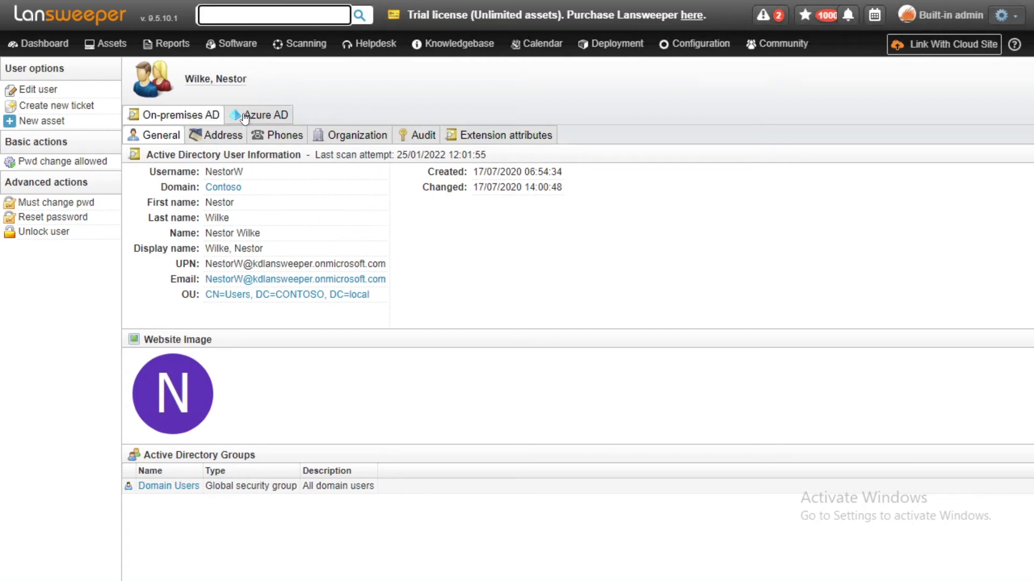
click(218, 138)
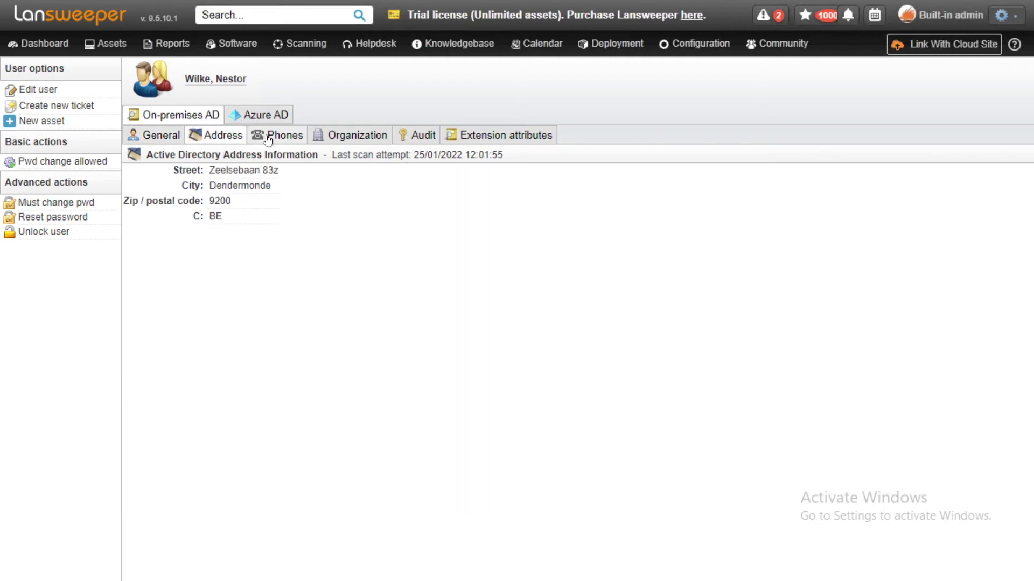
click(278, 135)
click(355, 135)
click(420, 135)
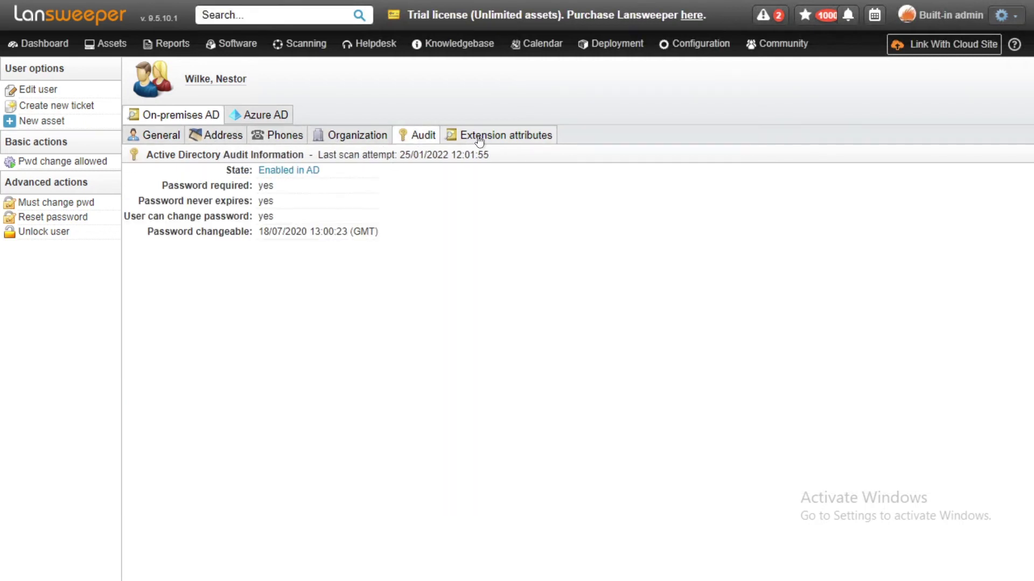
click(485, 135)
- Compare the user's Azure AD Address, Phones and Organization details, then return to on-premises AD
click(236, 119)
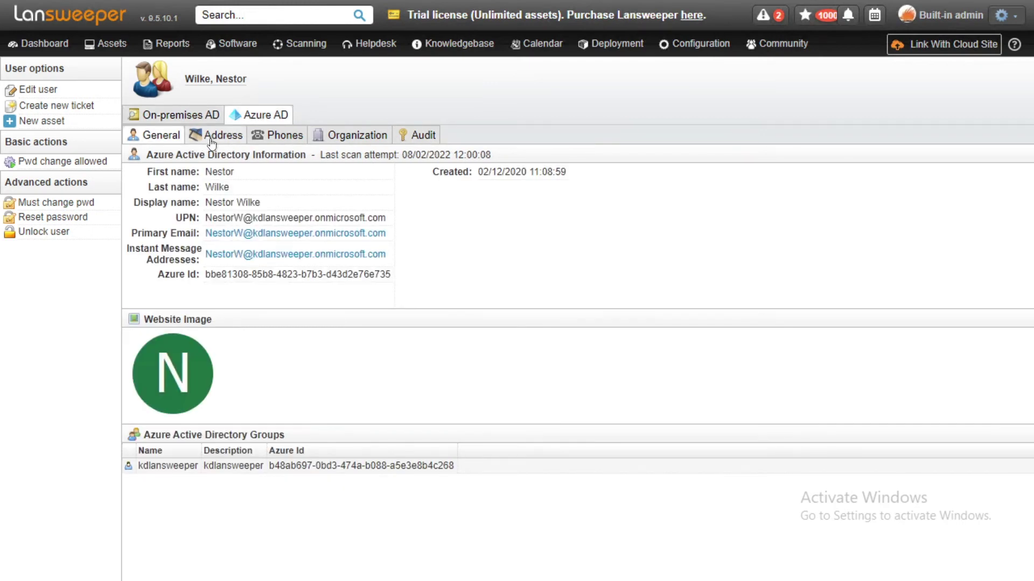
click(216, 137)
click(287, 140)
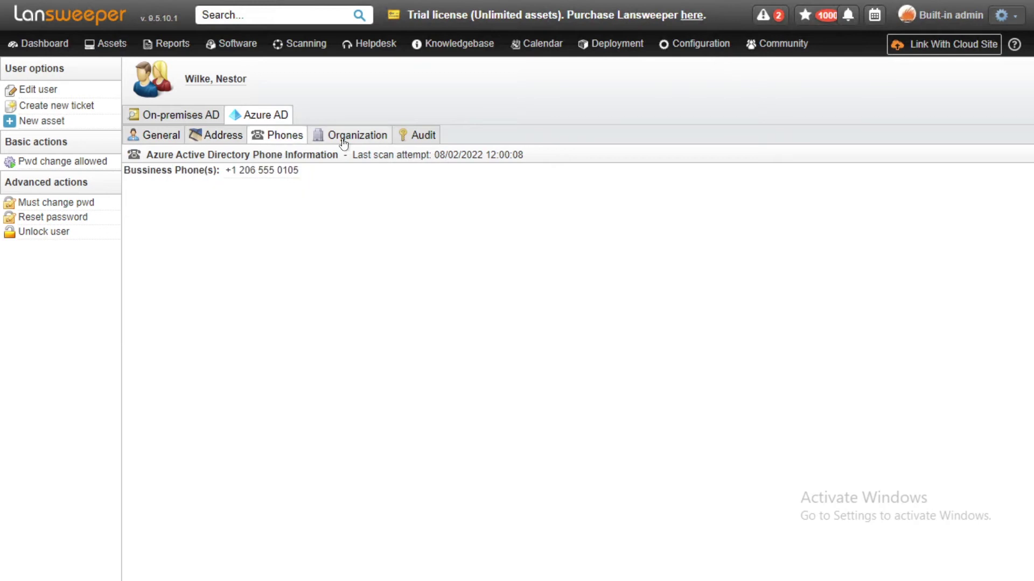
click(357, 136)
click(160, 135)
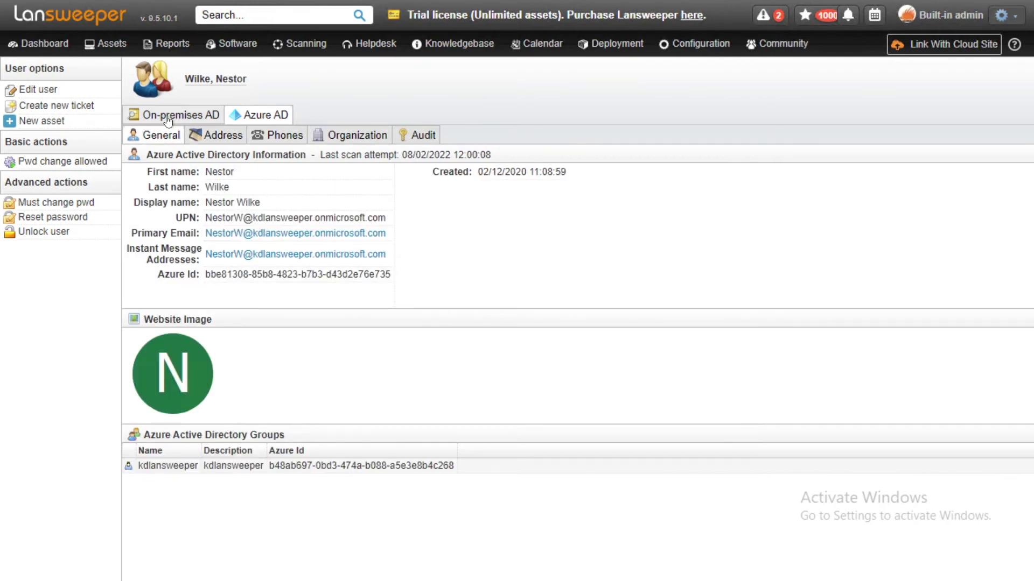
click(168, 114)
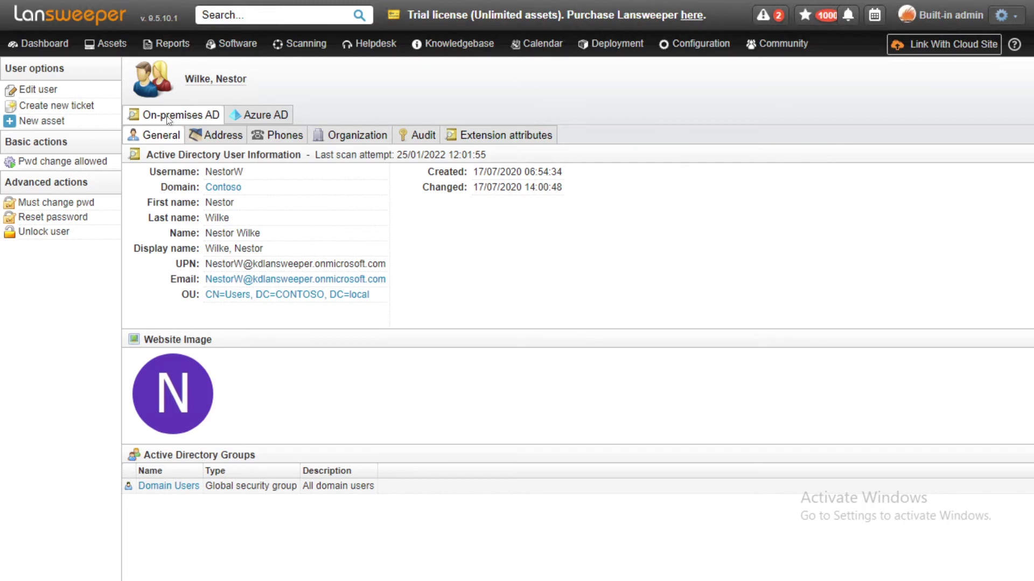
mouse_move(167, 44)
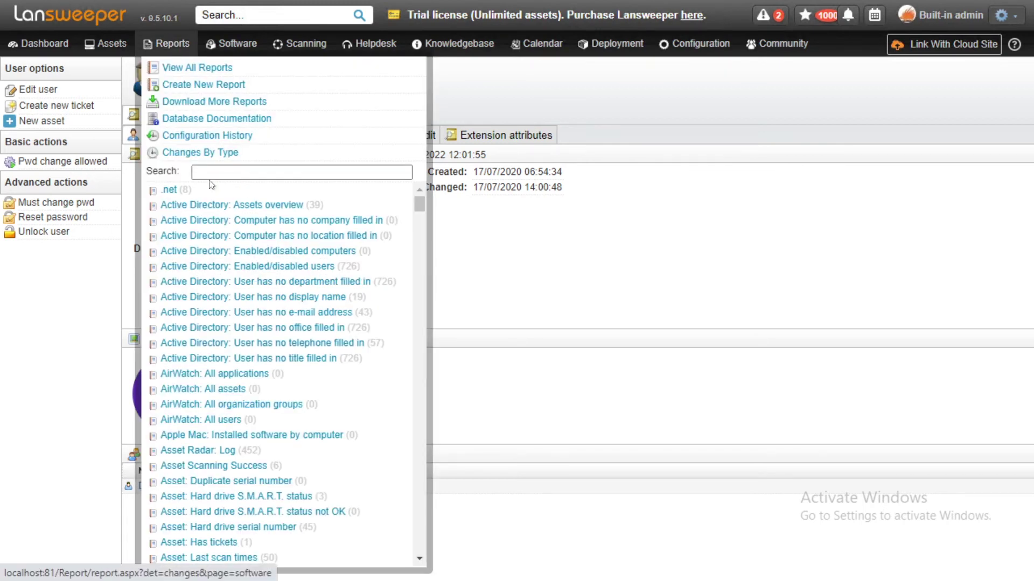
- Filter the Reports menu list by searching for 'azure'
click(242, 172)
text(az)
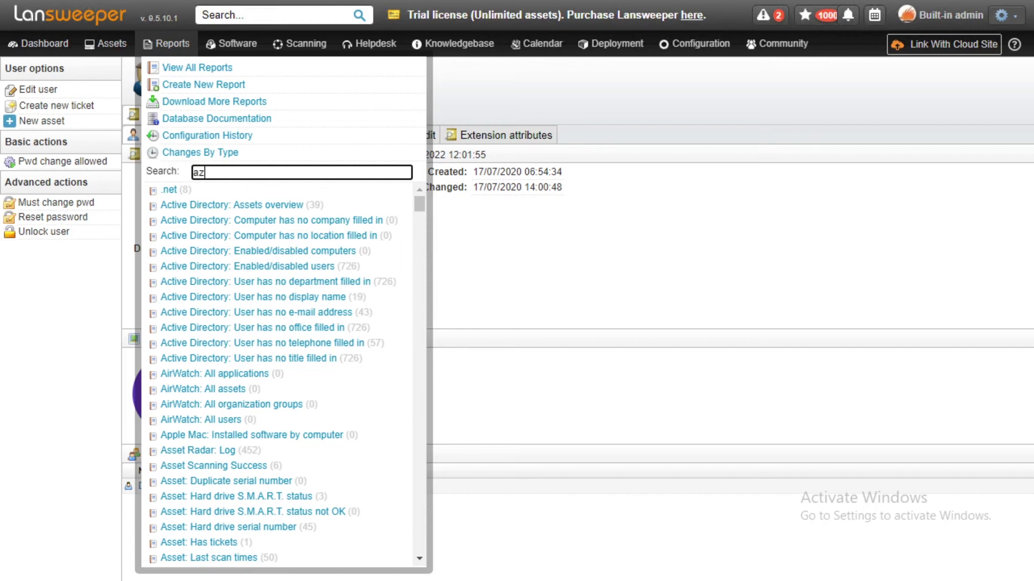
text(ure)
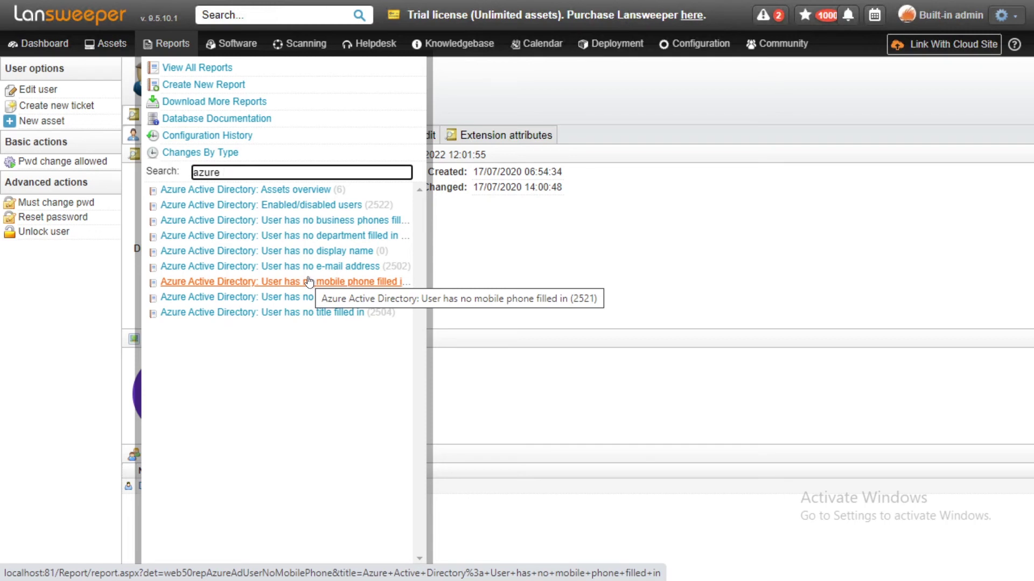
- Open the 'Azure Active Directory: Enabled/disabled users' report listing all 2522 users
click(315, 206)
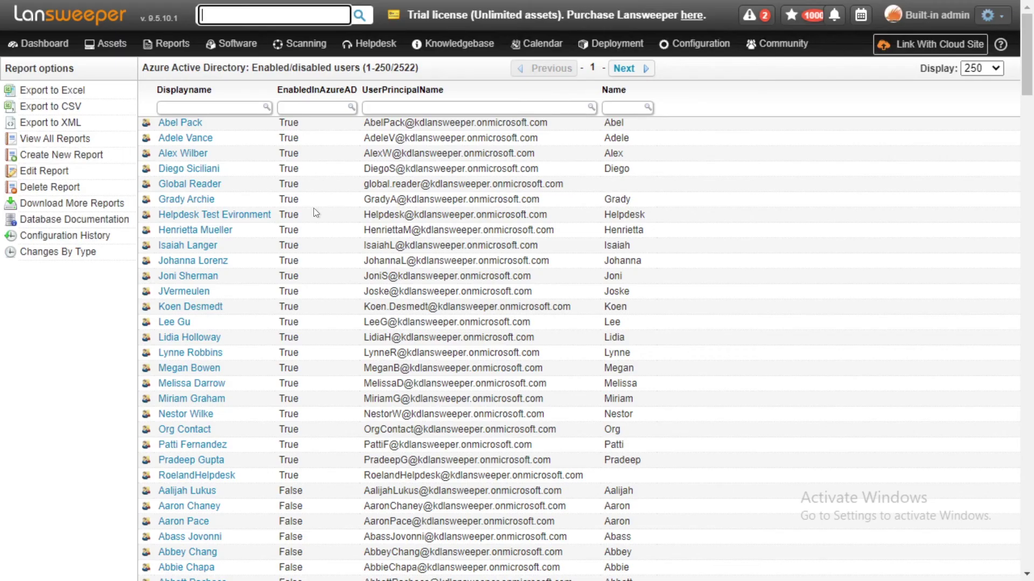